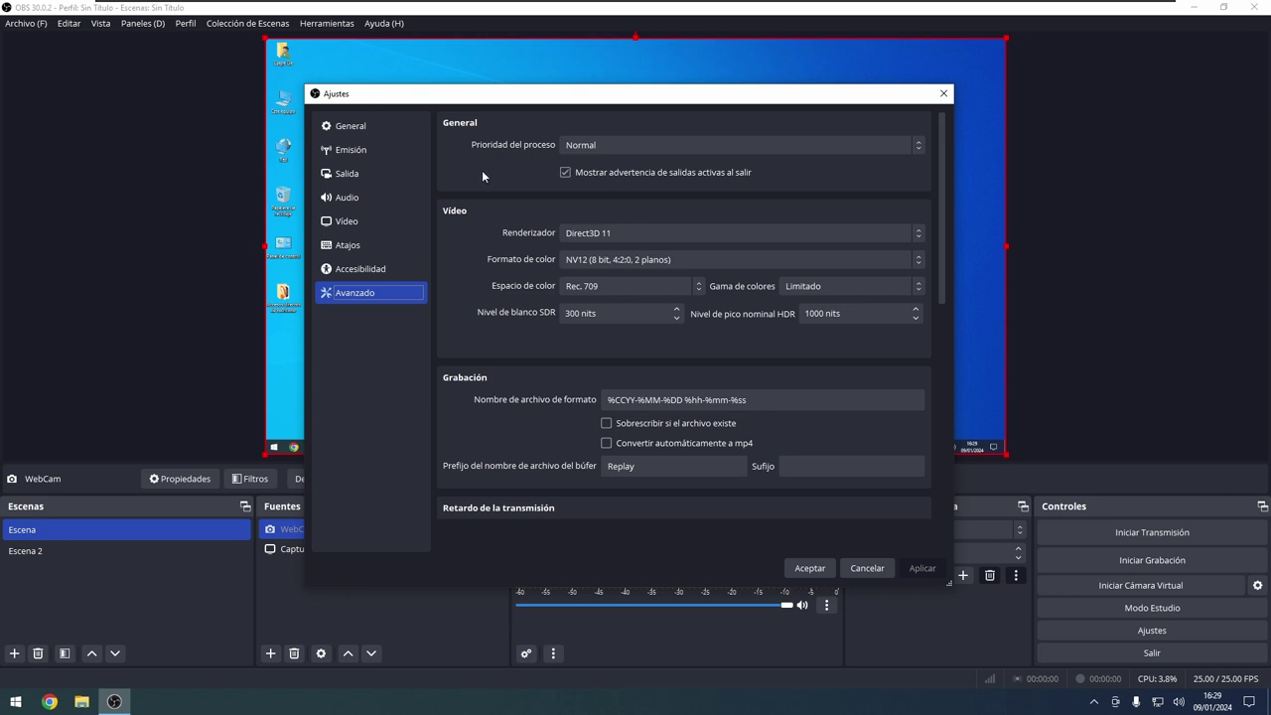
- Keep the Direct3D 11 renderer and try the P216 (16-bit, 4:2:2, 2 planos) color format with the Rec. 2100 (HLG) color space
{"action": "left_click", "coordinate": [611, 236]}
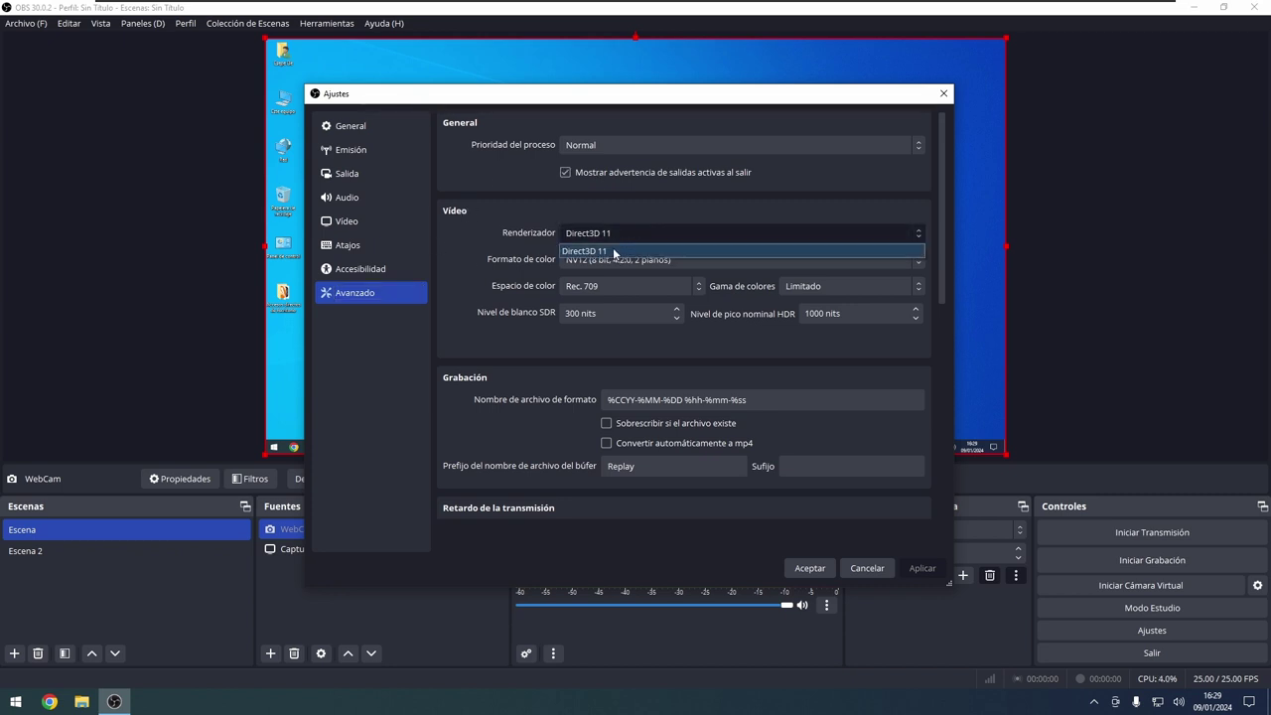
{"action": "left_click", "coordinate": [614, 251]}
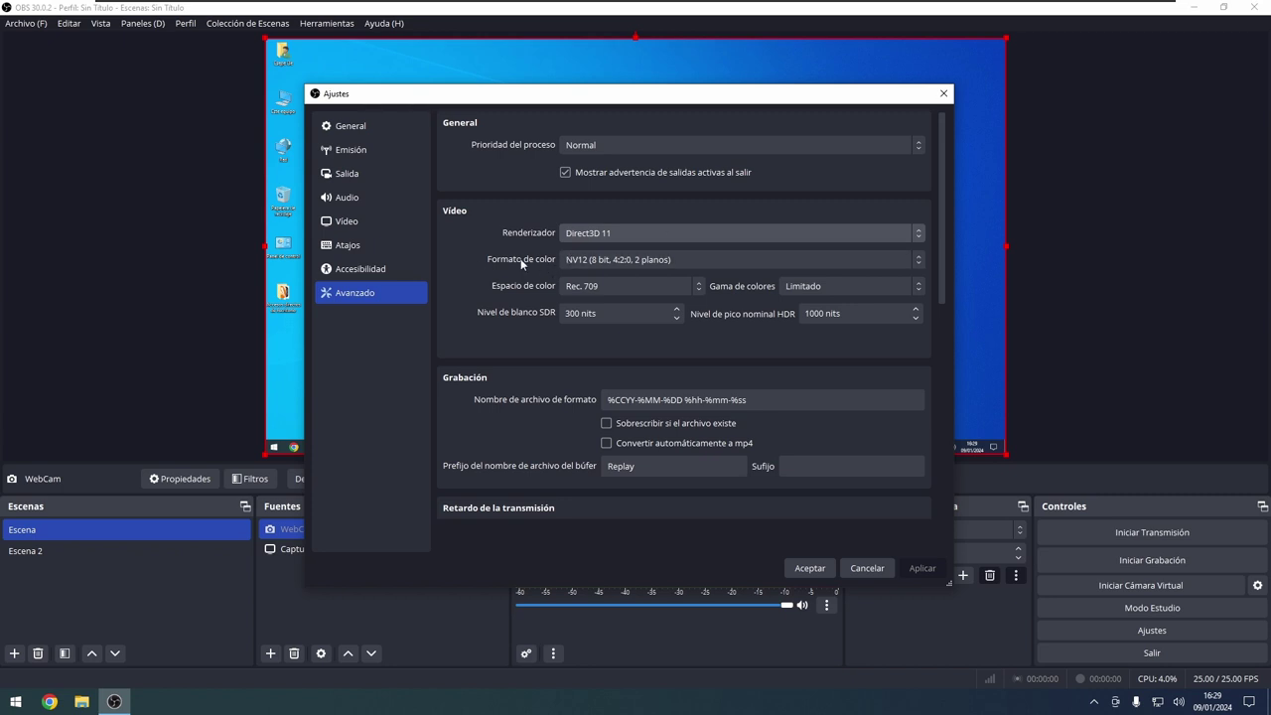
{"action": "left_click", "coordinate": [628, 261]}
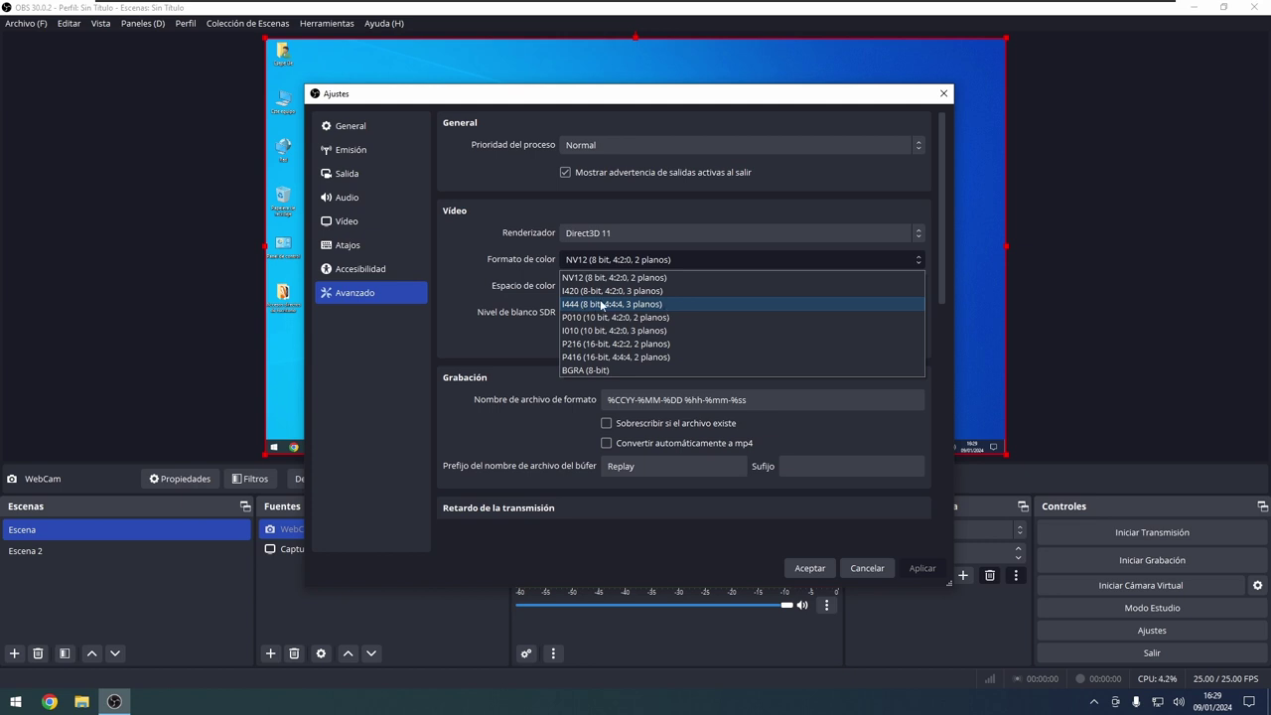
{"action": "left_click", "coordinate": [665, 344]}
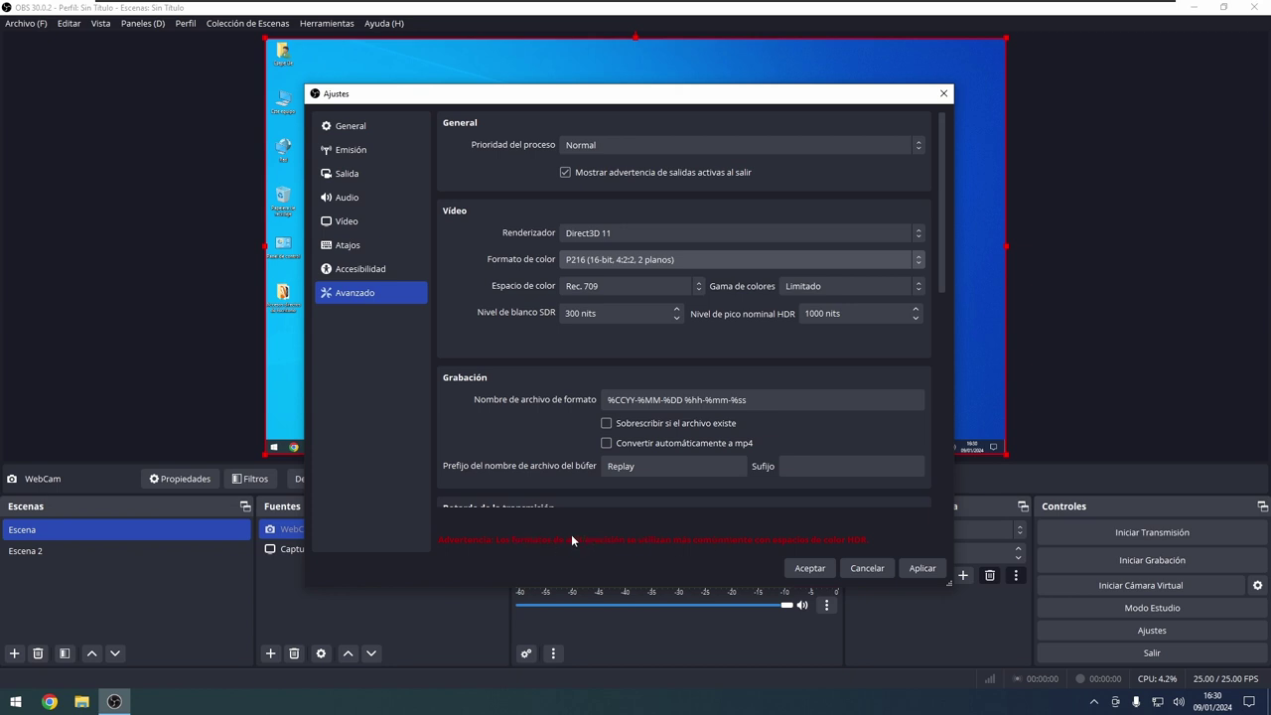
{"action": "left_click", "coordinate": [624, 285]}
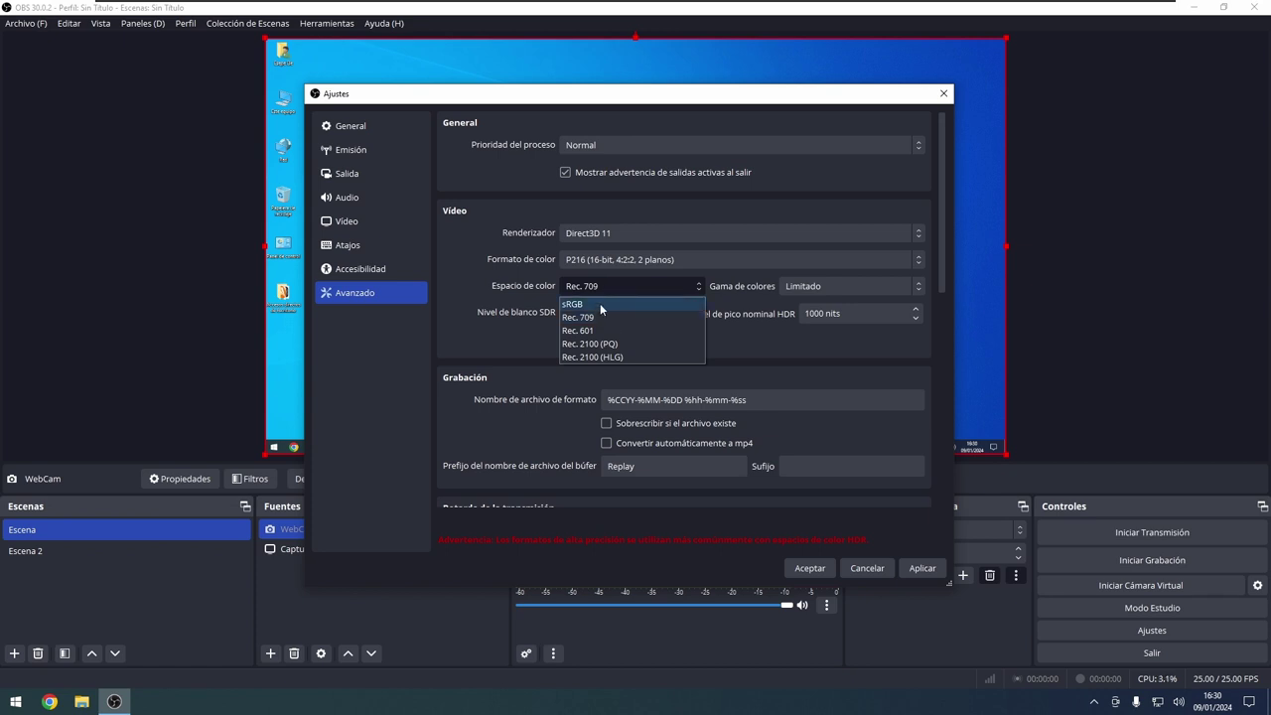
{"action": "left_click", "coordinate": [621, 355]}
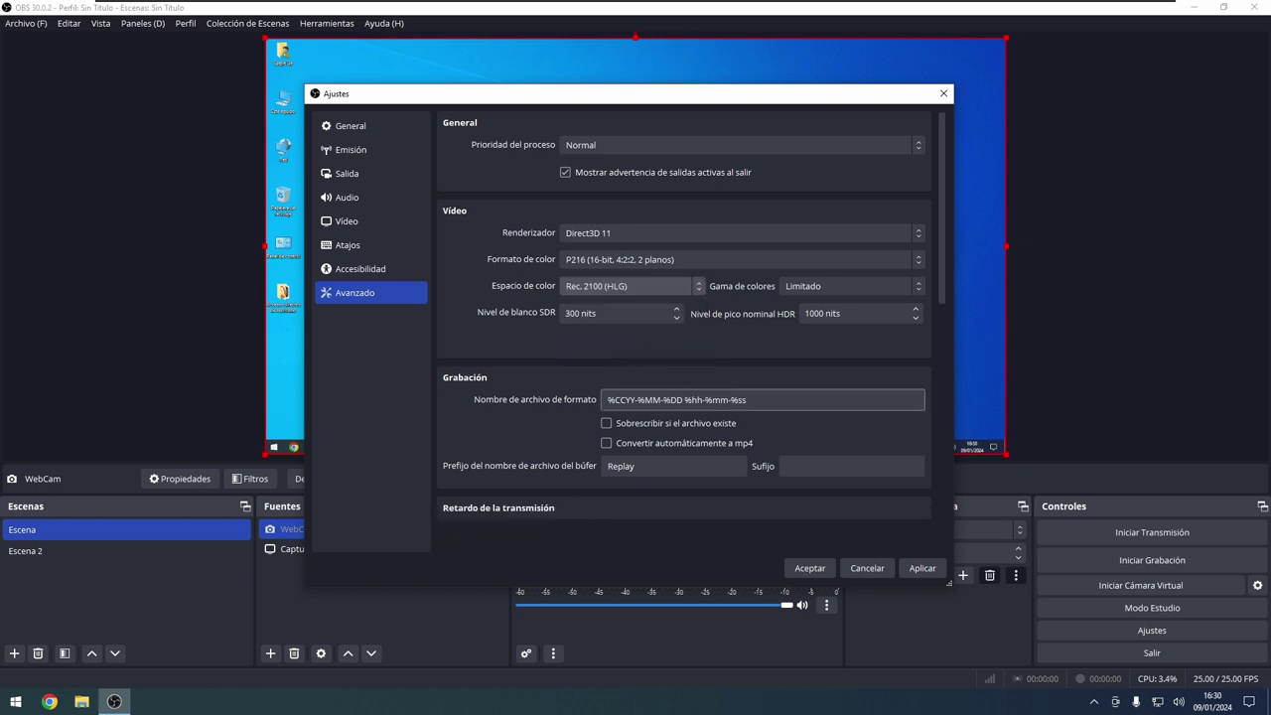
- Set the color format to NV12 (8 bit, 4:2:0, 2 planos), the color space to Rec. 709 and the color range to Limitado
{"action": "left_click", "coordinate": [661, 259]}
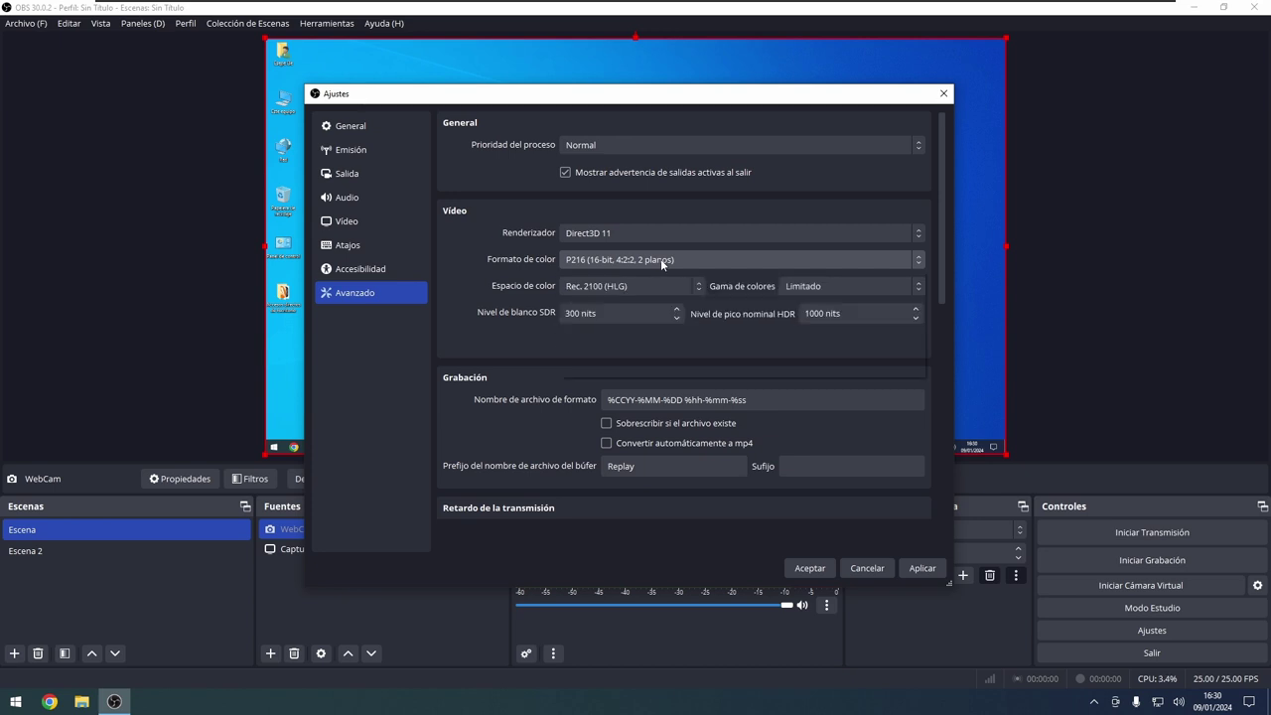
{"action": "left_click", "coordinate": [611, 277]}
{"action": "left_click", "coordinate": [605, 286]}
{"action": "left_click", "coordinate": [583, 317]}
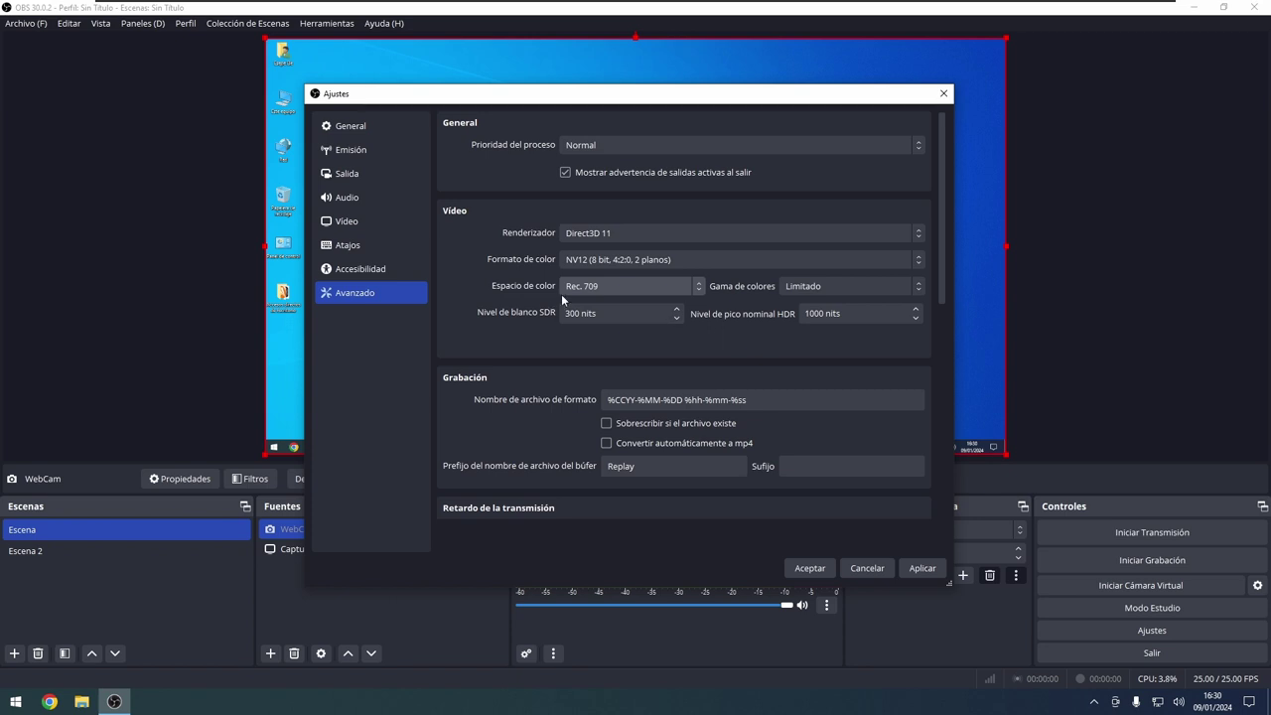
{"action": "left_click", "coordinate": [850, 287]}
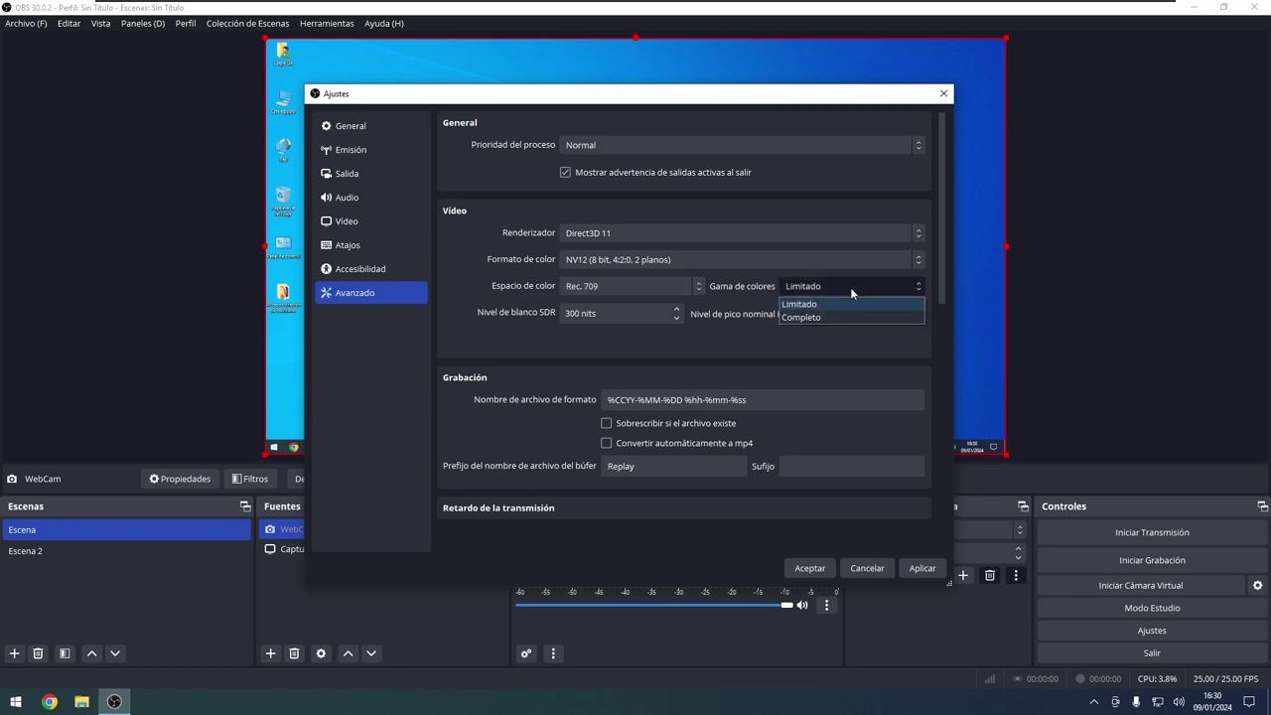
{"action": "left_click", "coordinate": [794, 304]}
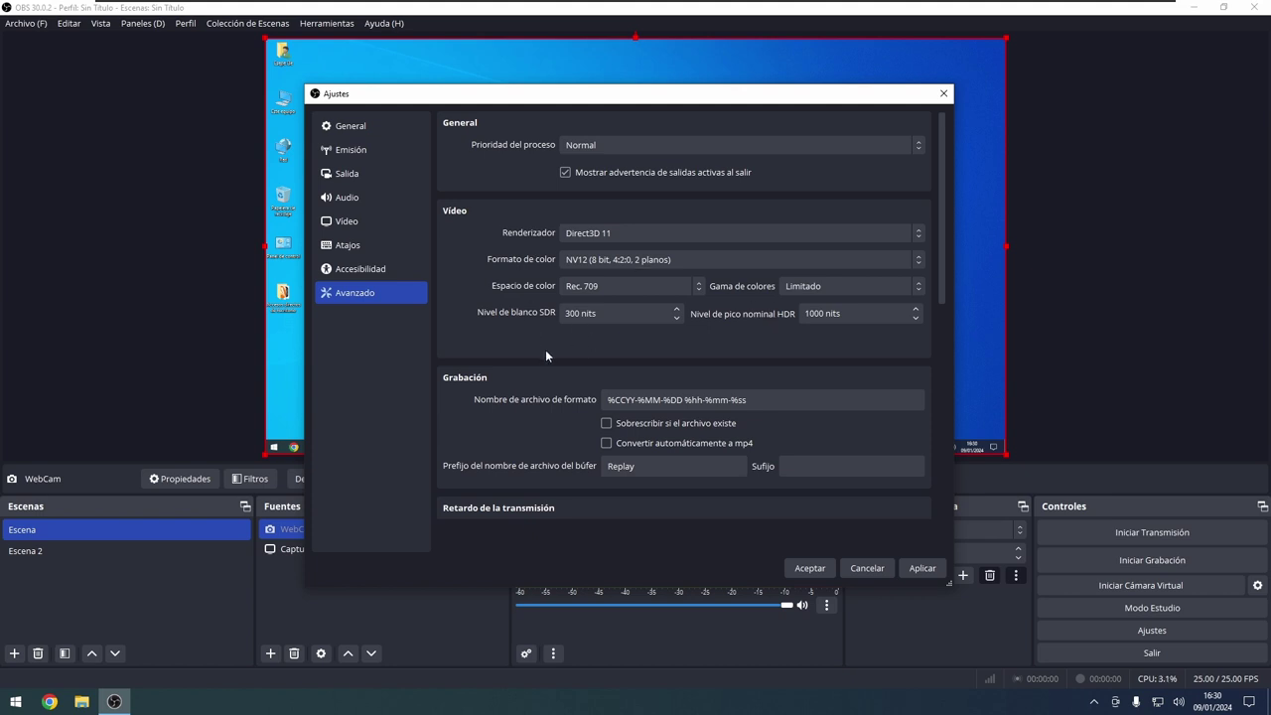
- Toggle the recording option that overwrites existing files on and off
{"action": "scroll", "coordinate": [546, 355], "scroll_direction": "down", "scroll_amount": 1}
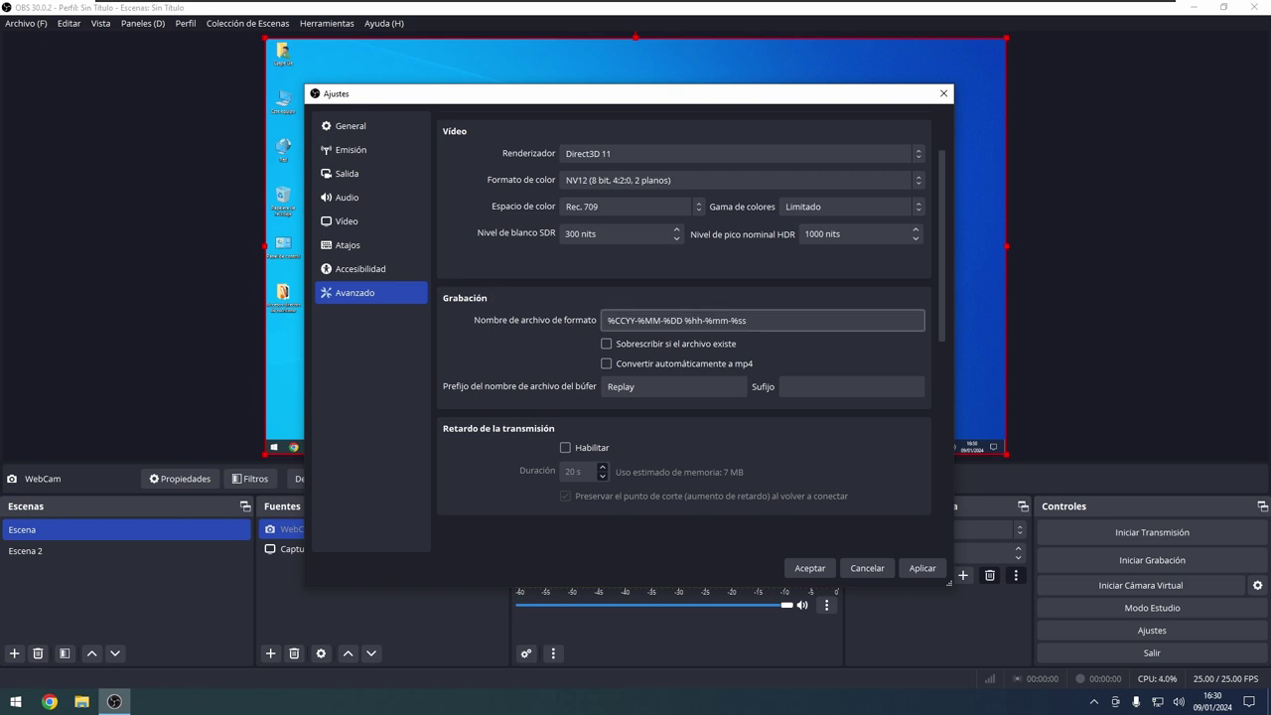
{"action": "mouse_move", "coordinate": [651, 320]}
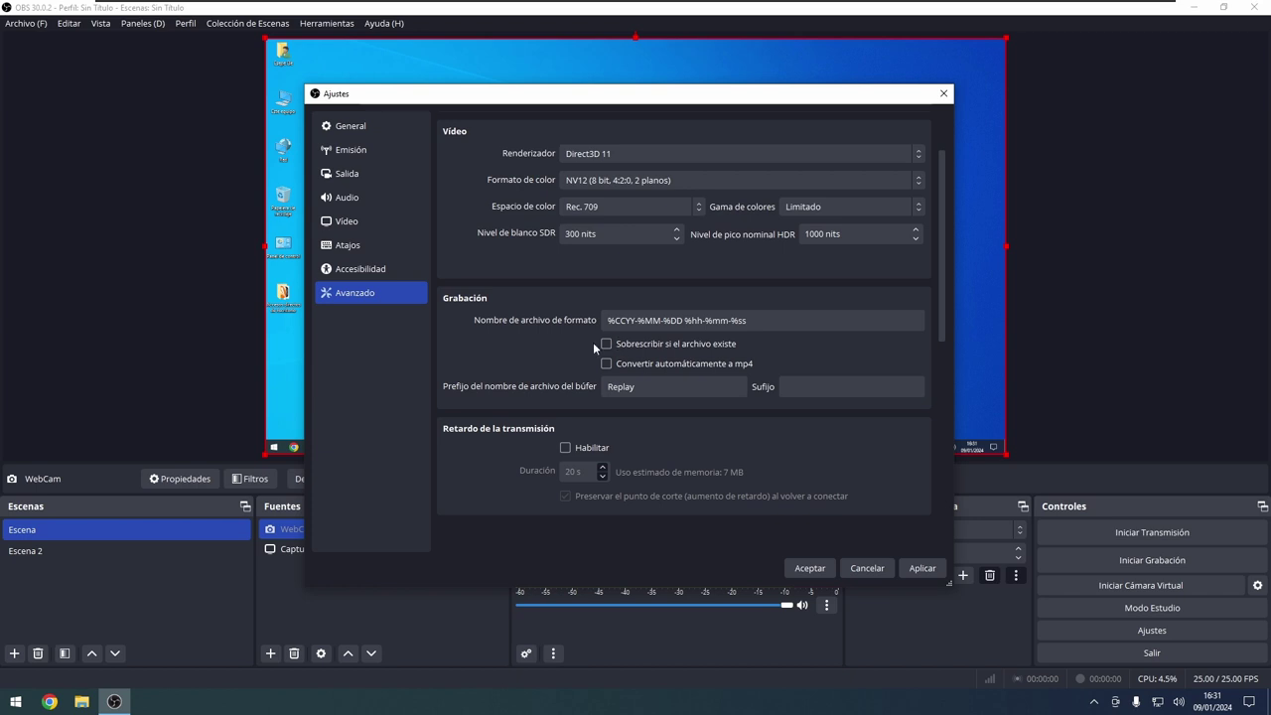
{"action": "left_click", "coordinate": [639, 347]}
{"action": "left_click", "coordinate": [639, 347]}
{"action": "left_click", "coordinate": [639, 346]}
{"action": "left_click", "coordinate": [639, 347]}
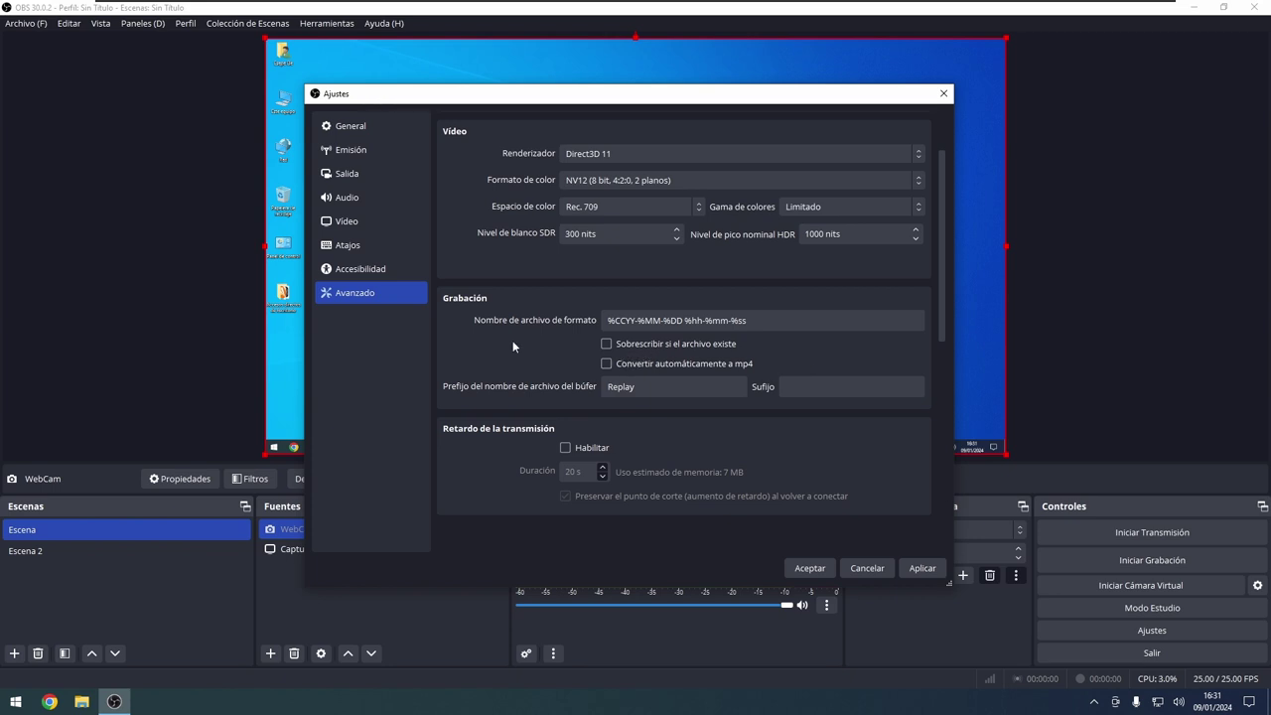
- Check the recording format in the output's recording settings and return to the advanced settings
{"action": "left_click", "coordinate": [375, 179]}
{"action": "left_click", "coordinate": [518, 151]}
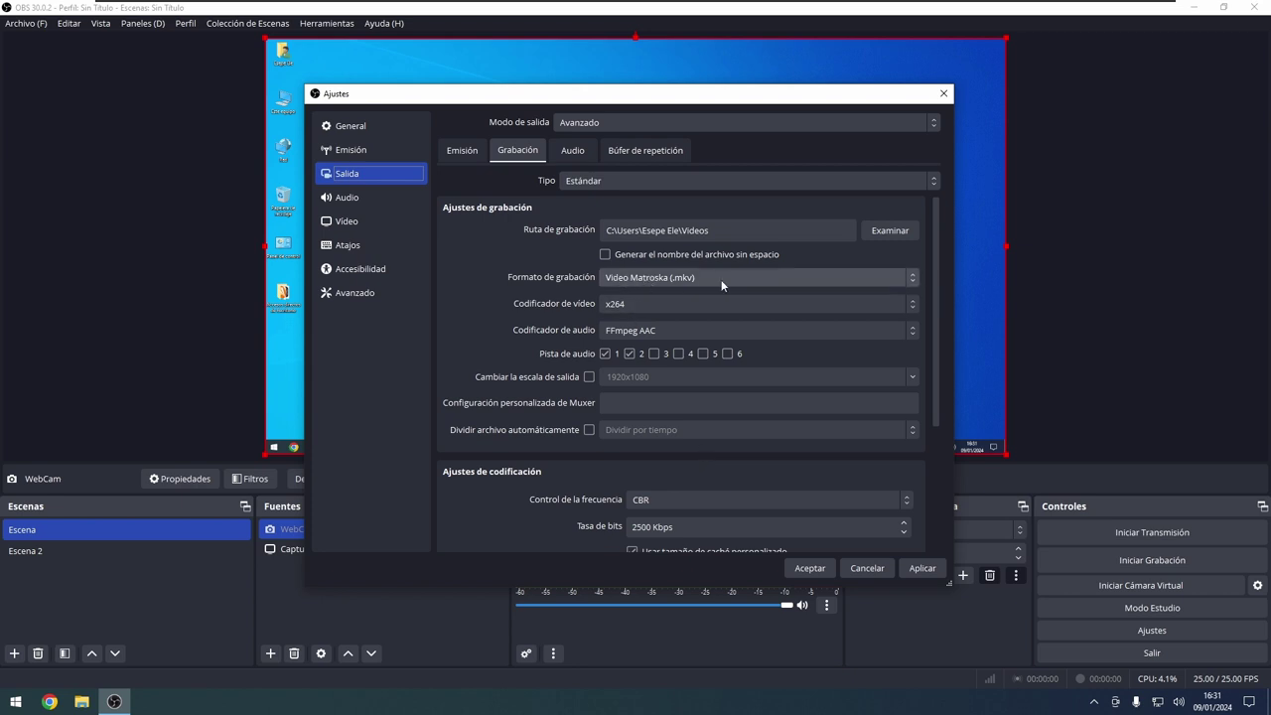
{"action": "left_click", "coordinate": [355, 293]}
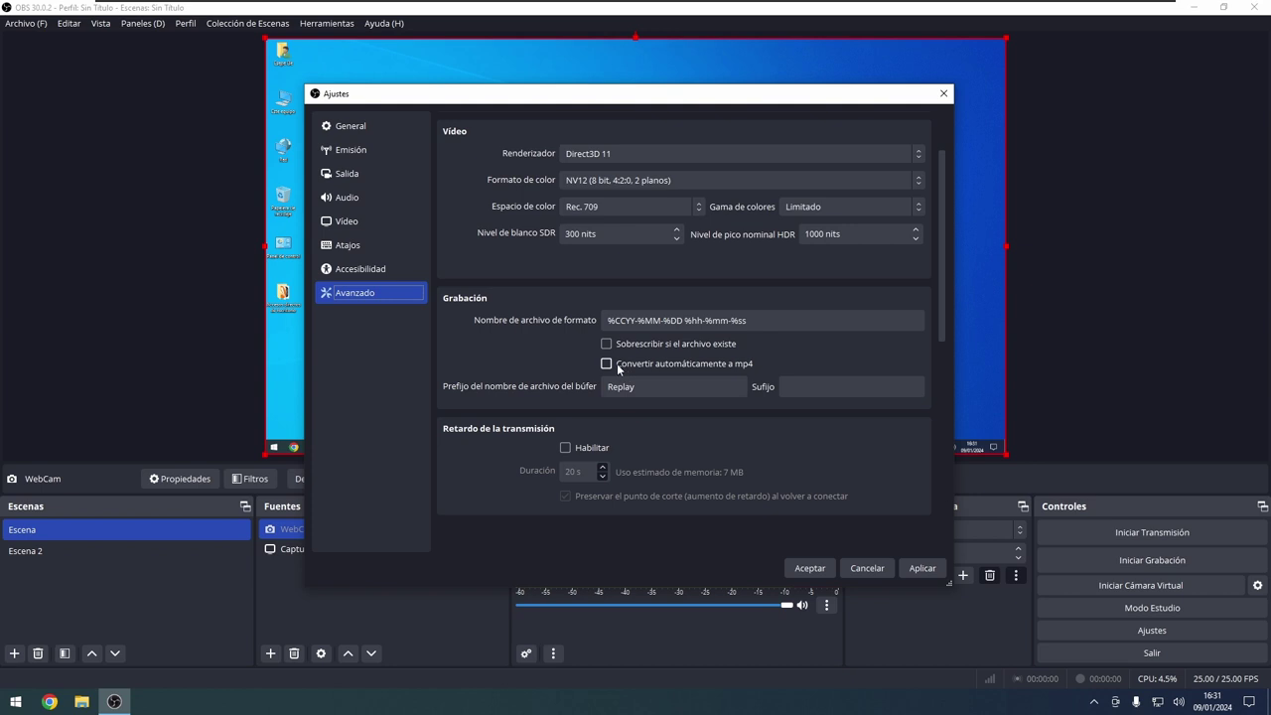
- Try the automatic conversion of recordings to mp4 and switch it off again
{"action": "left_click", "coordinate": [671, 363]}
{"action": "left_click", "coordinate": [650, 363]}
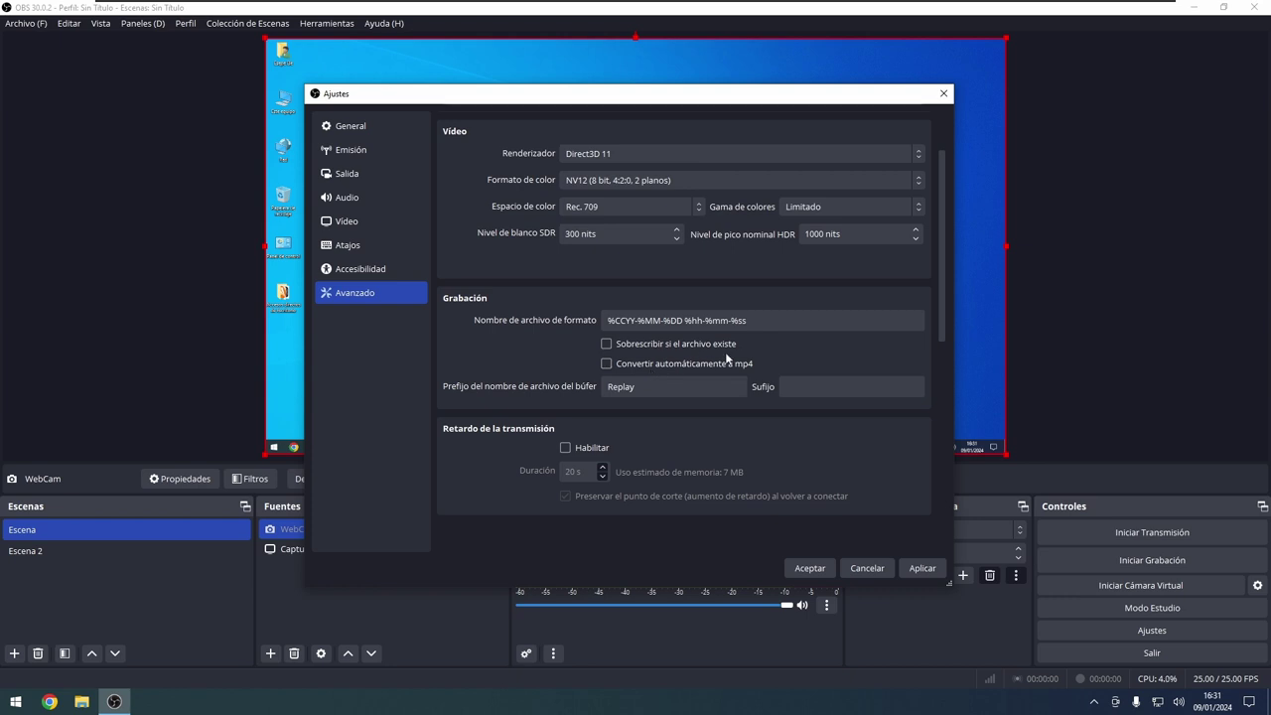
{"action": "left_click", "coordinate": [638, 363]}
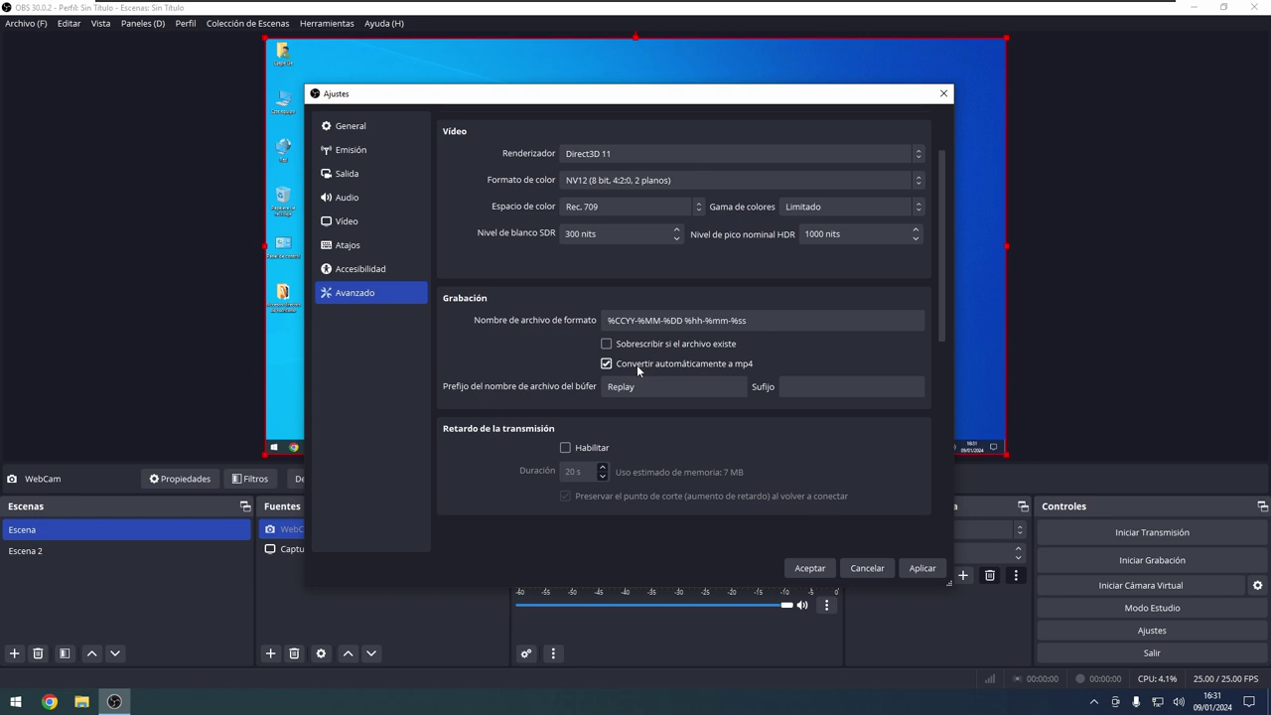
{"action": "left_click", "coordinate": [673, 358]}
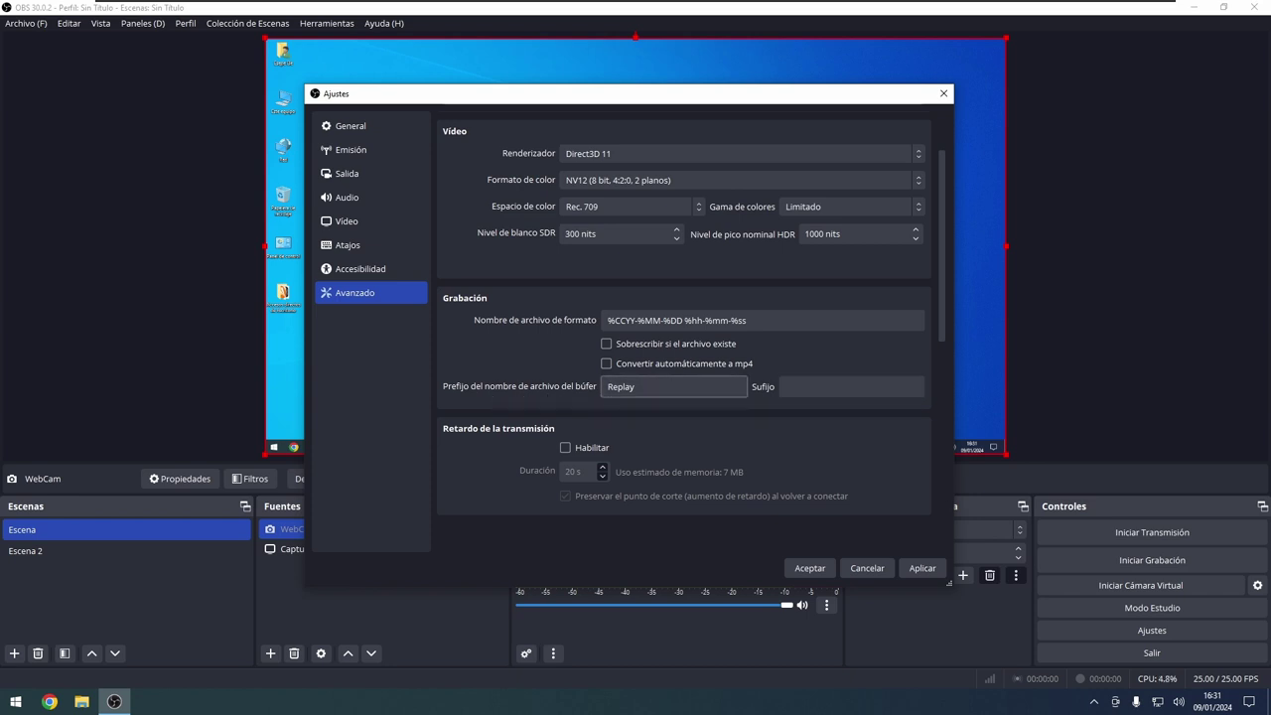
- Try enabling the stream delay without preserving the cutoff point on reconnect, and disable the delay again
{"action": "scroll", "coordinate": [536, 364], "scroll_direction": "down", "scroll_amount": 2}
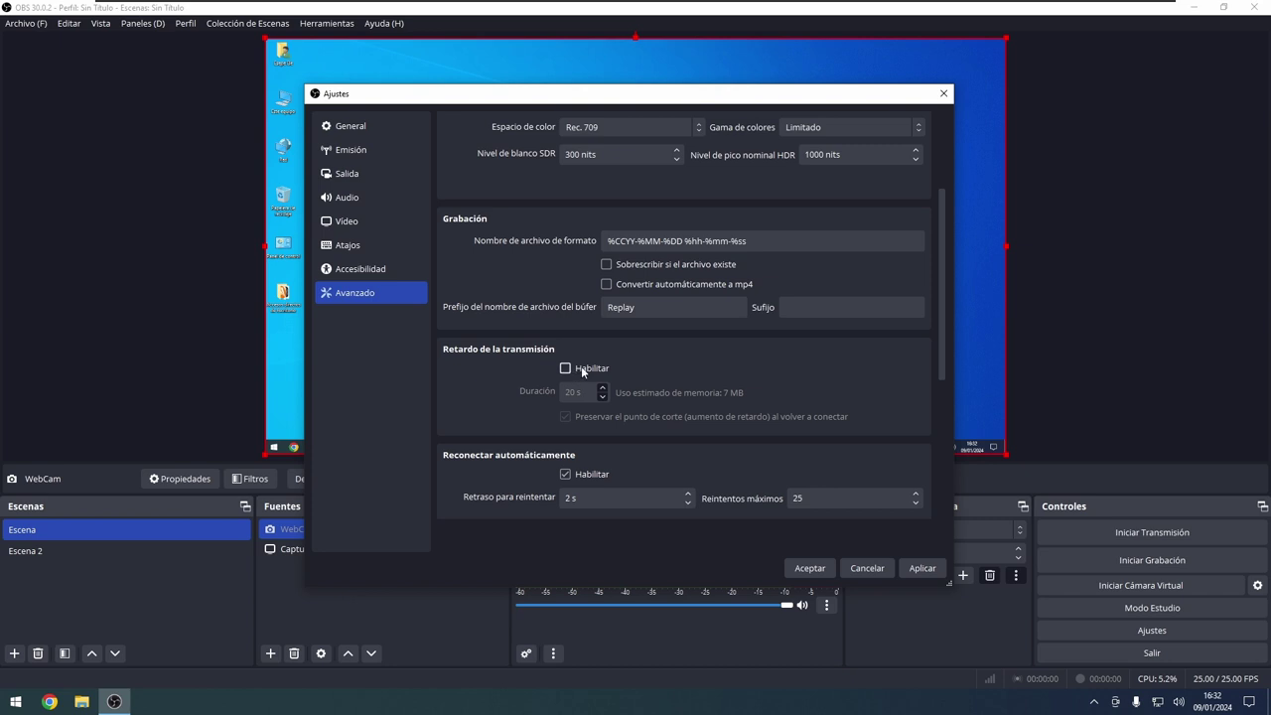
{"action": "left_click", "coordinate": [566, 368]}
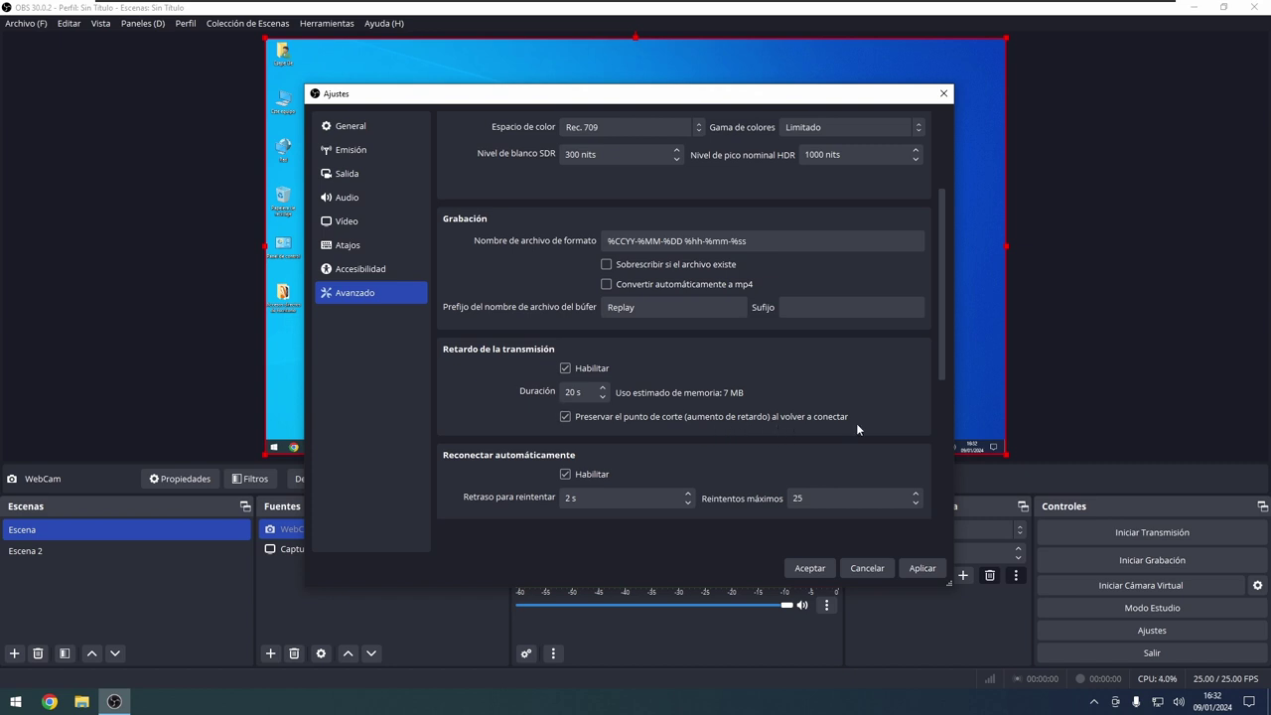
{"action": "left_click", "coordinate": [567, 417]}
{"action": "left_click", "coordinate": [566, 370]}
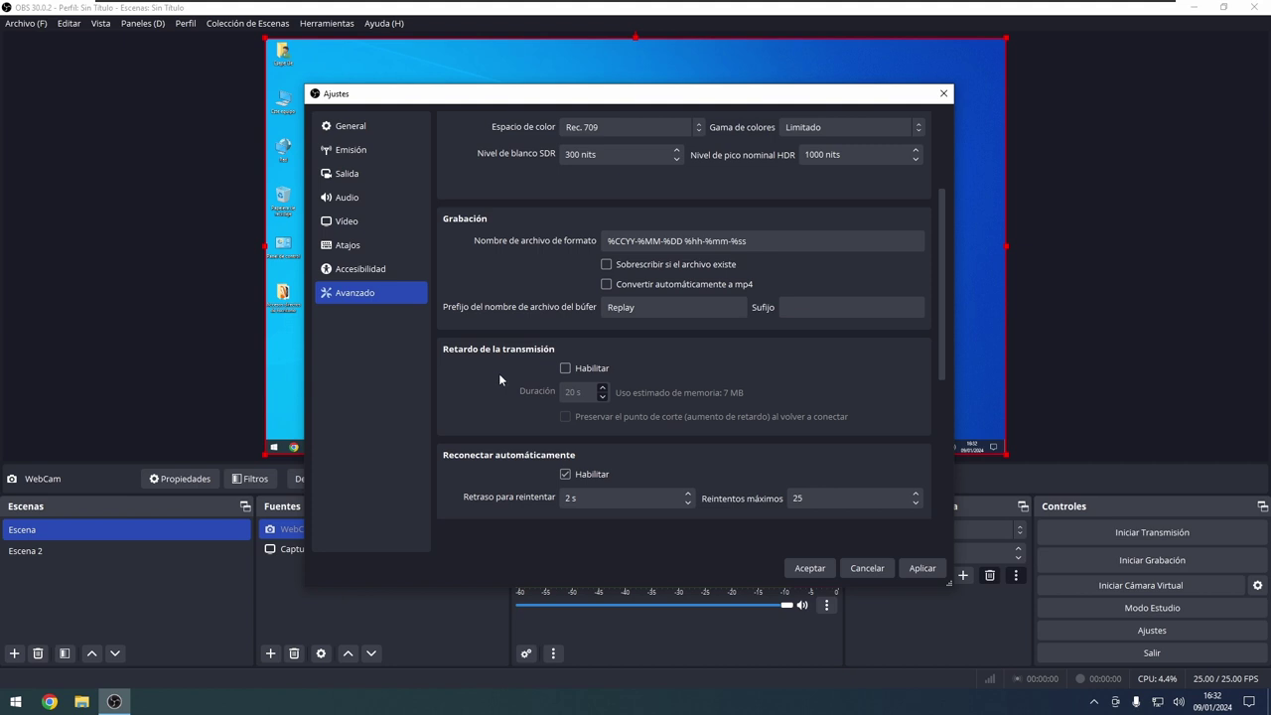
- Examine the automatic reconnection settings and the network options for IP family and IP binding
{"action": "scroll", "coordinate": [498, 372], "scroll_direction": "down", "scroll_amount": 2}
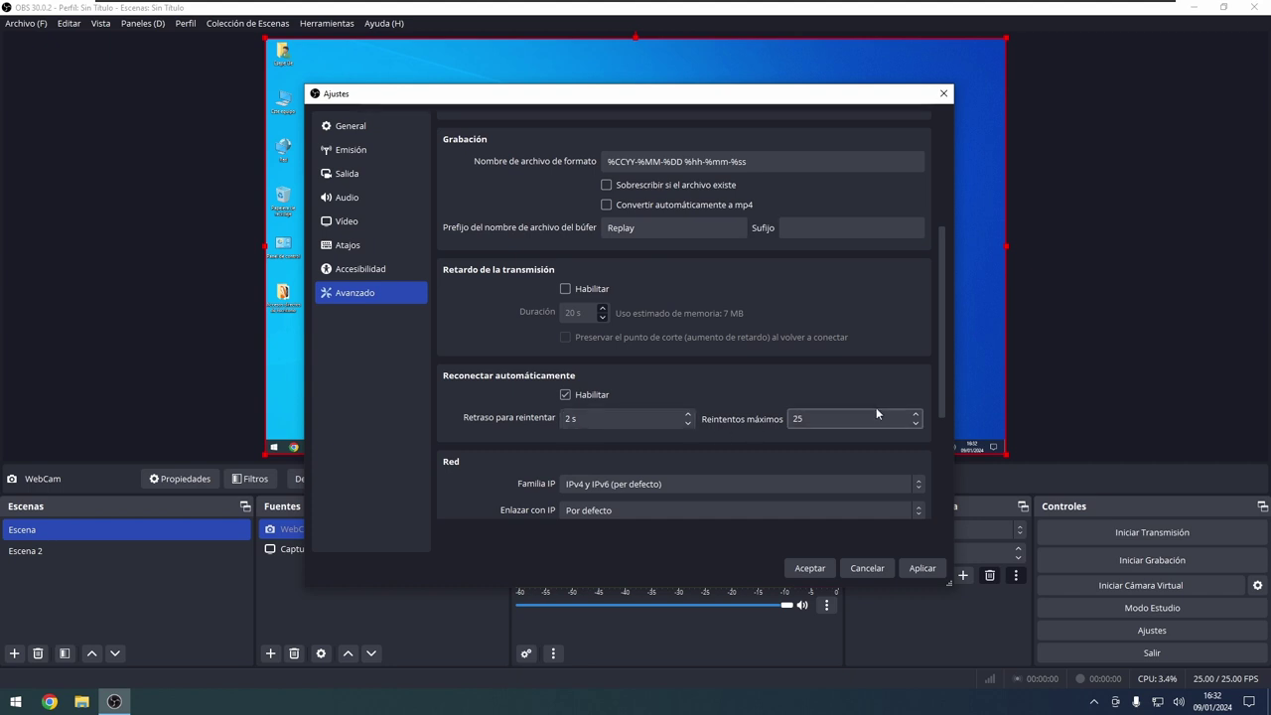
{"action": "scroll", "coordinate": [481, 417], "scroll_direction": "down", "scroll_amount": 4}
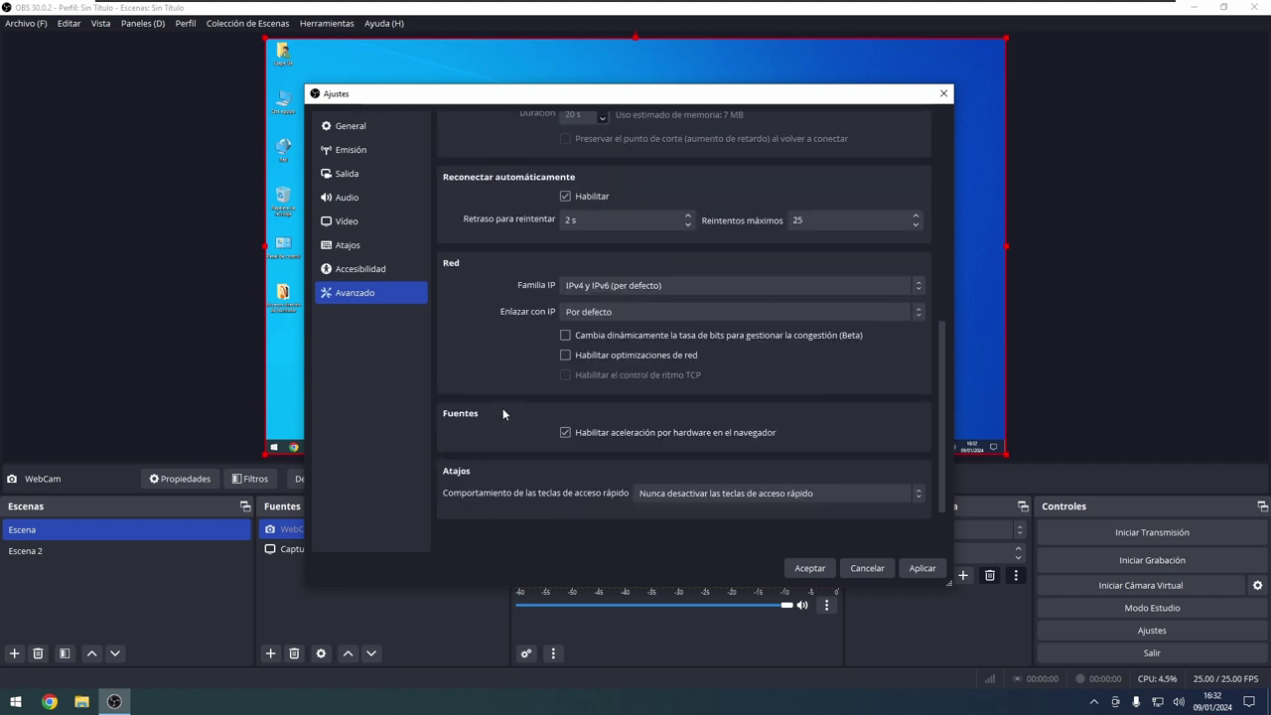
{"action": "left_click", "coordinate": [599, 286]}
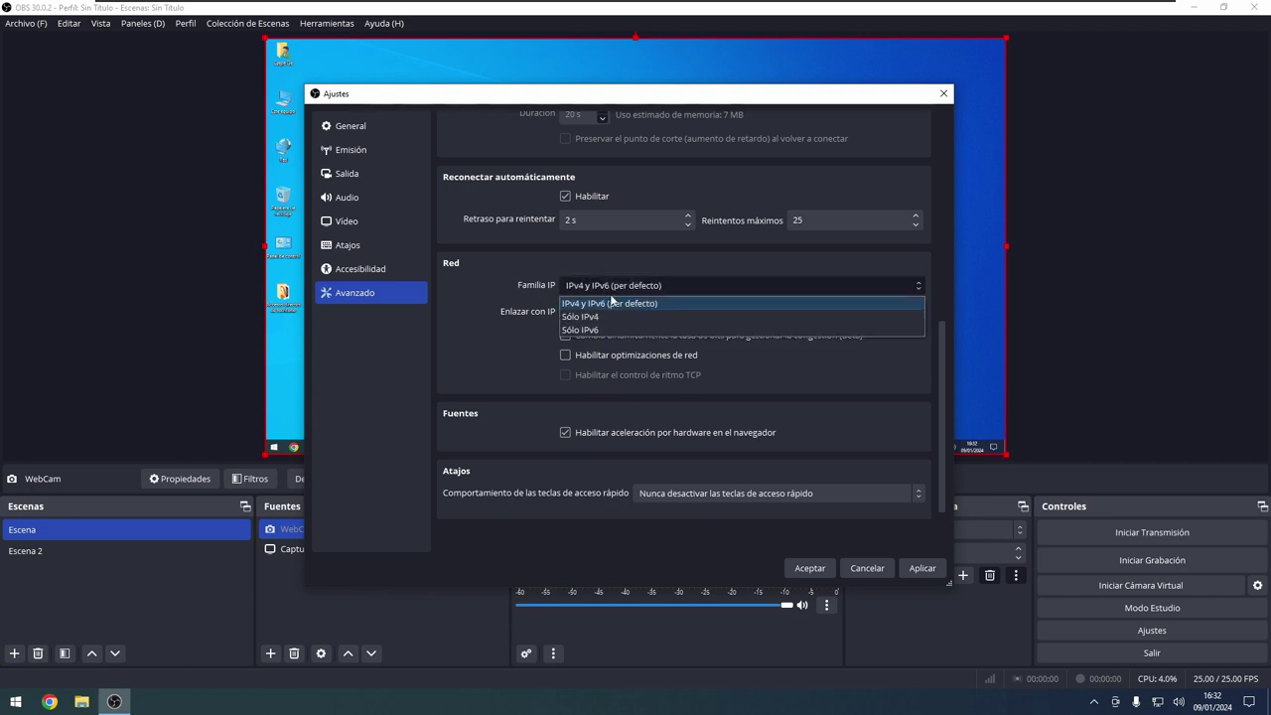
{"action": "left_click", "coordinate": [626, 287]}
{"action": "left_click", "coordinate": [600, 313]}
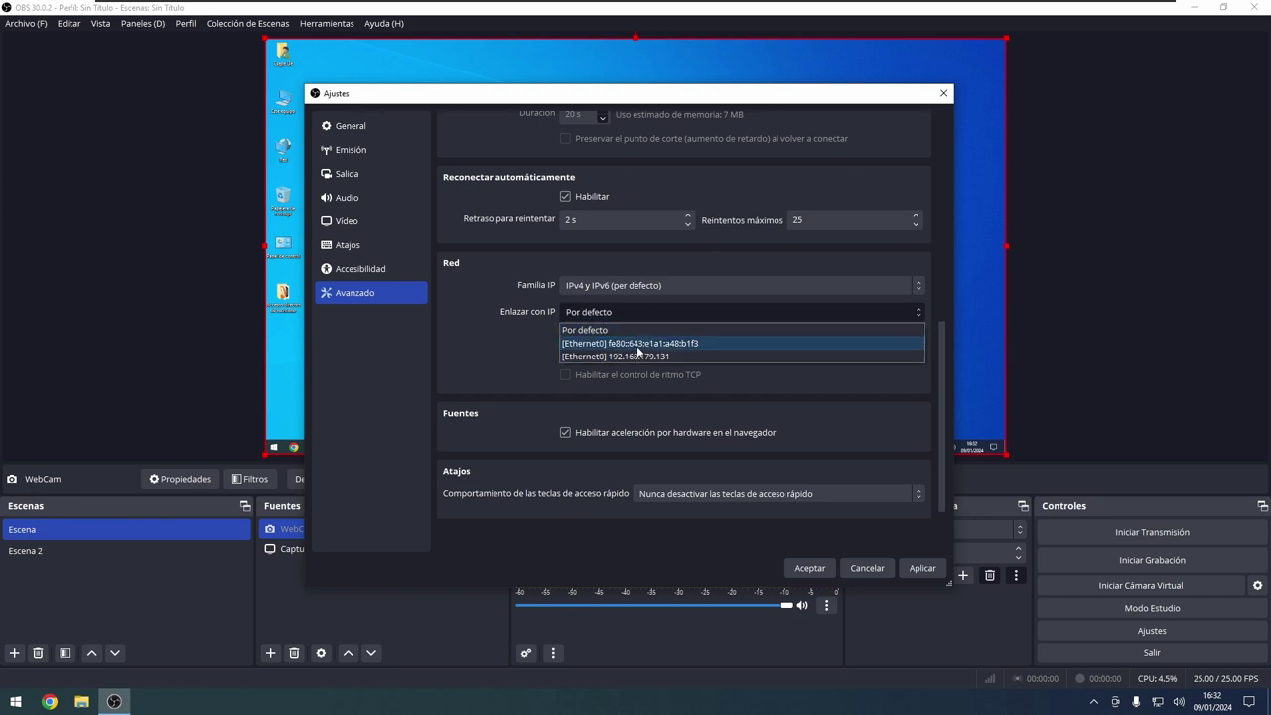
{"action": "left_click", "coordinate": [601, 311]}
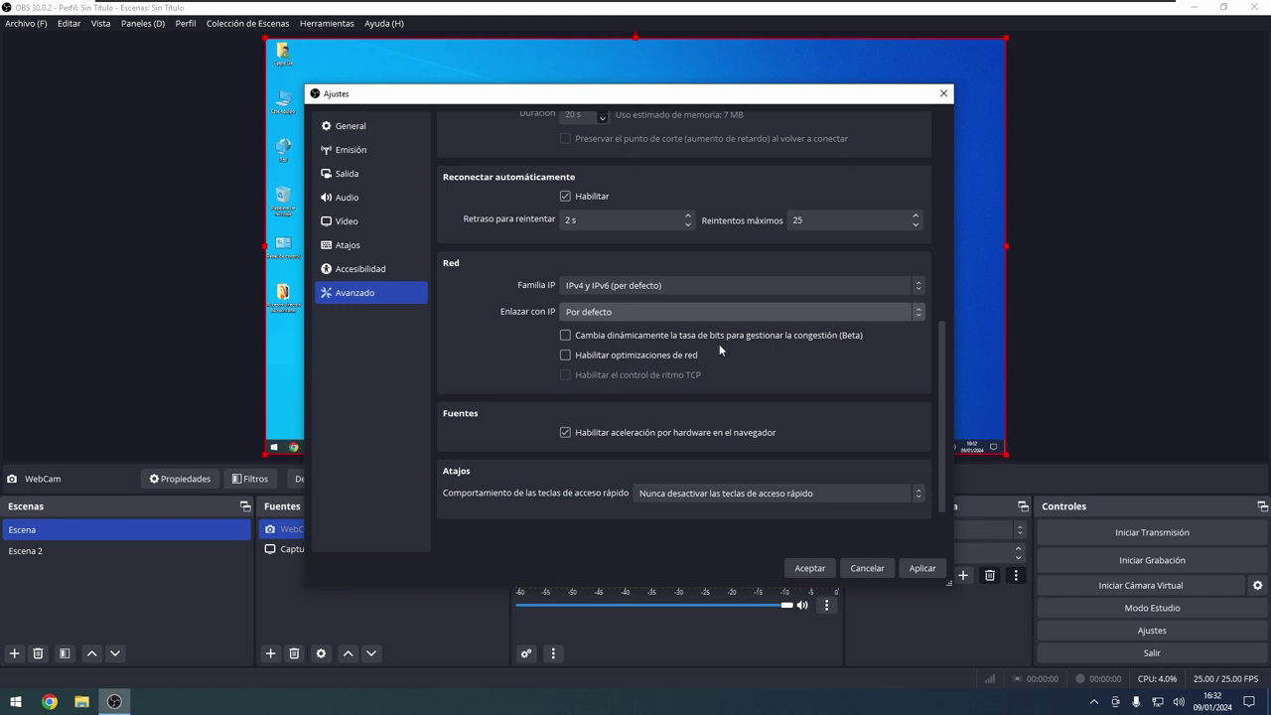
{"action": "mouse_move", "coordinate": [848, 342]}
{"action": "scroll", "coordinate": [478, 401], "scroll_direction": "down", "scroll_amount": 1}
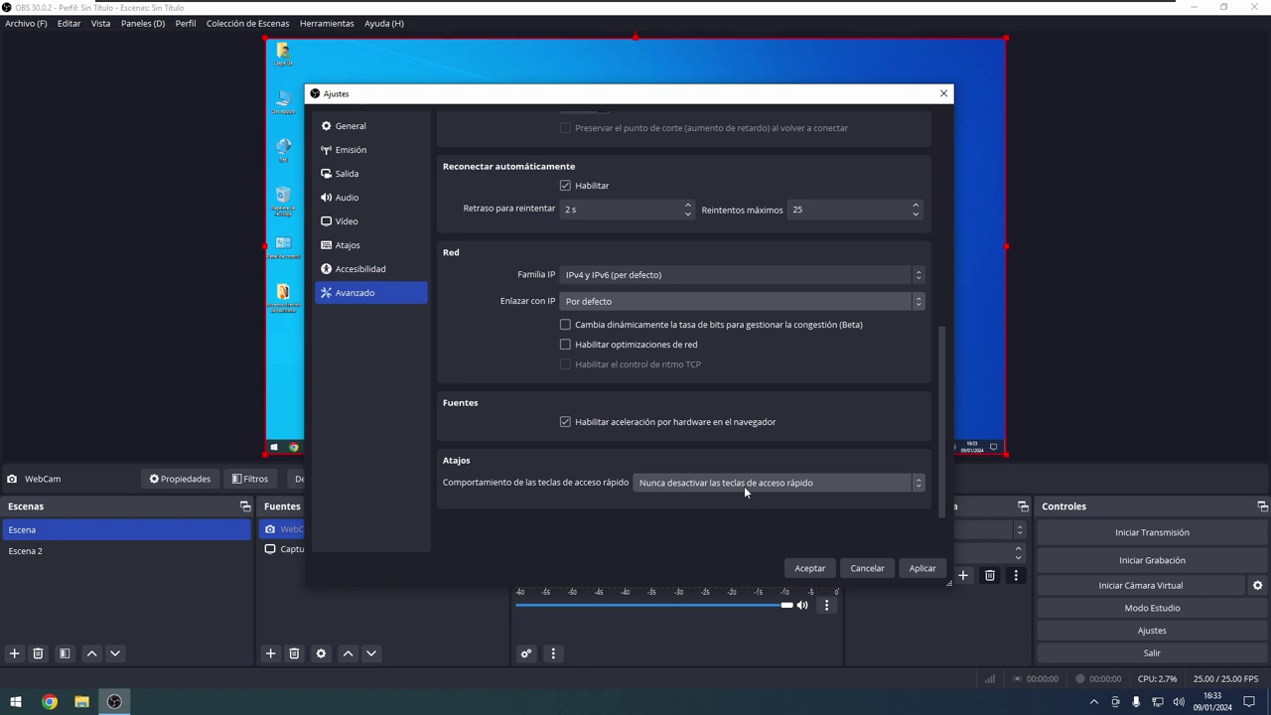
- Review the available hotkey focus behaviors and close the settings without saving
{"action": "left_click", "coordinate": [816, 483]}
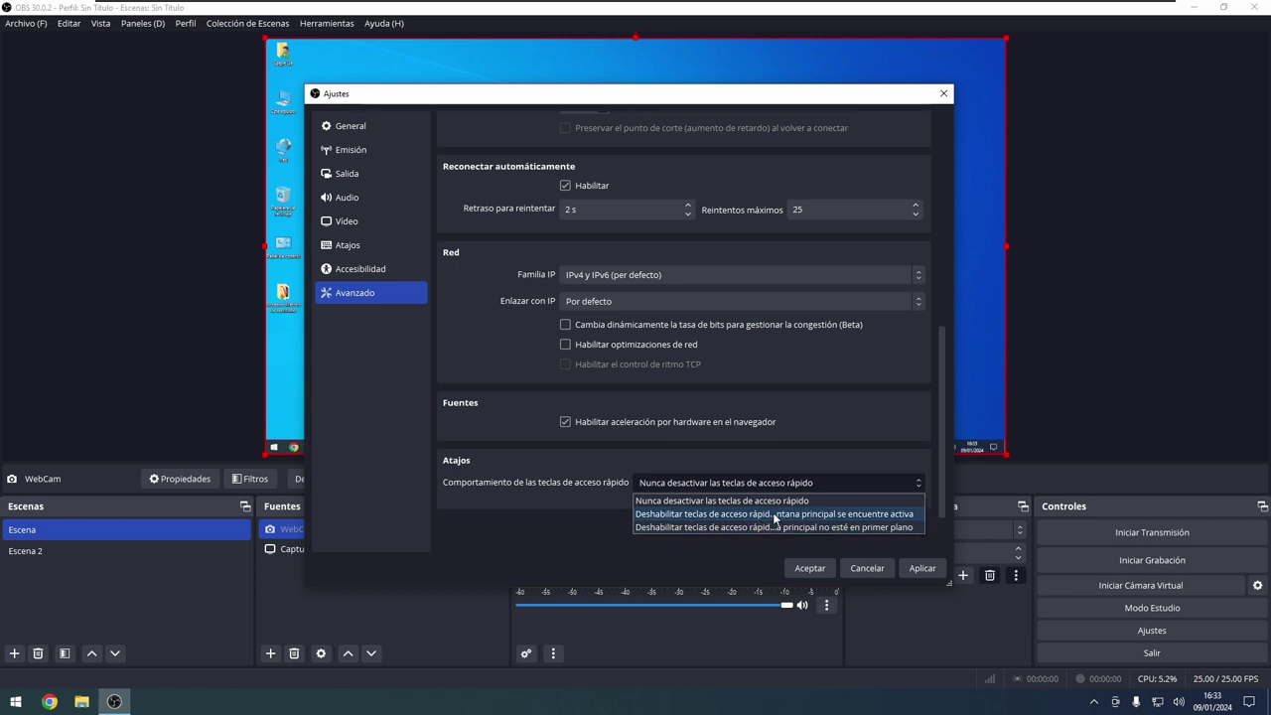
{"action": "left_click", "coordinate": [566, 528]}
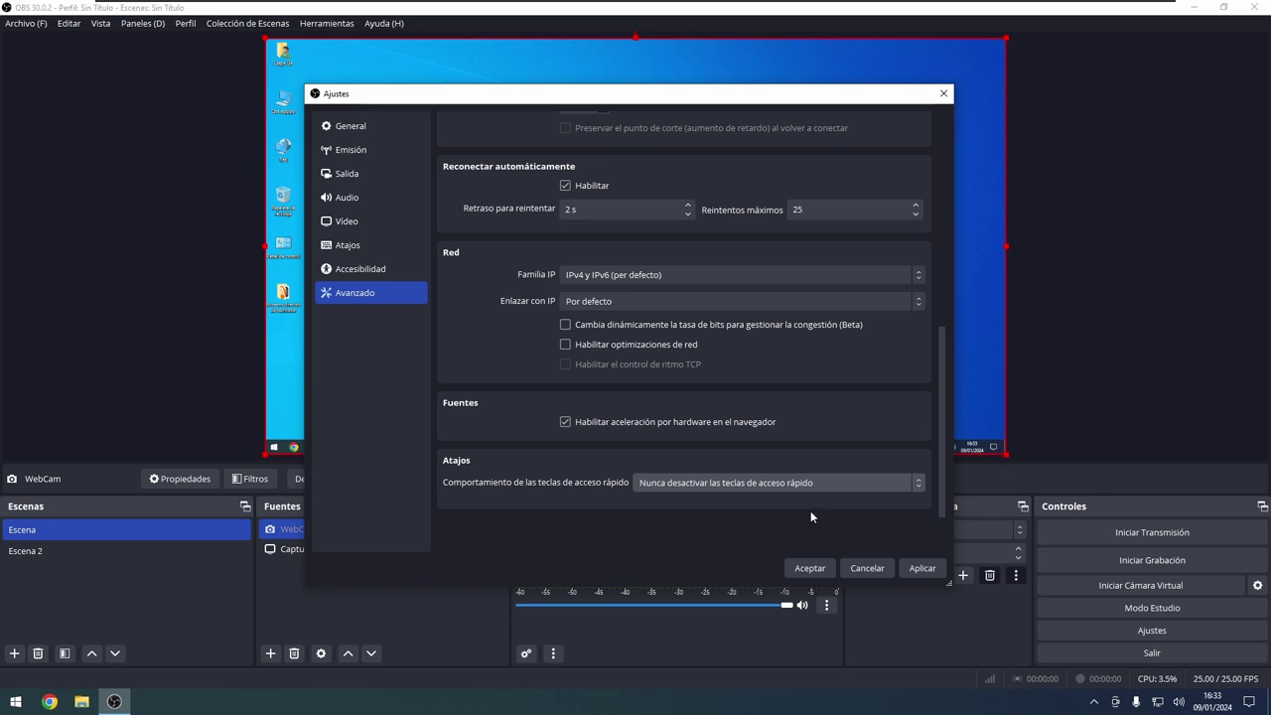
{"action": "scroll", "coordinate": [486, 357], "scroll_direction": "up", "scroll_amount": 1}
{"action": "scroll", "coordinate": [481, 366], "scroll_direction": "up", "scroll_amount": 10}
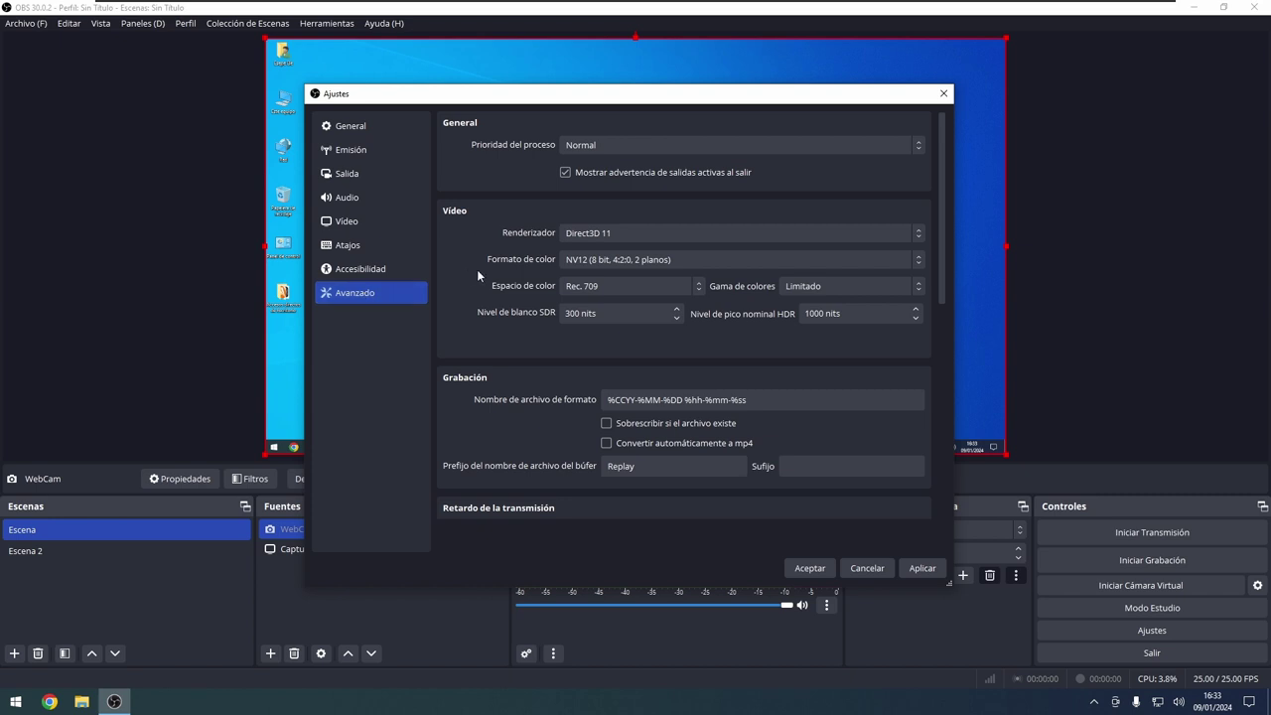
{"action": "left_click", "coordinate": [856, 574]}
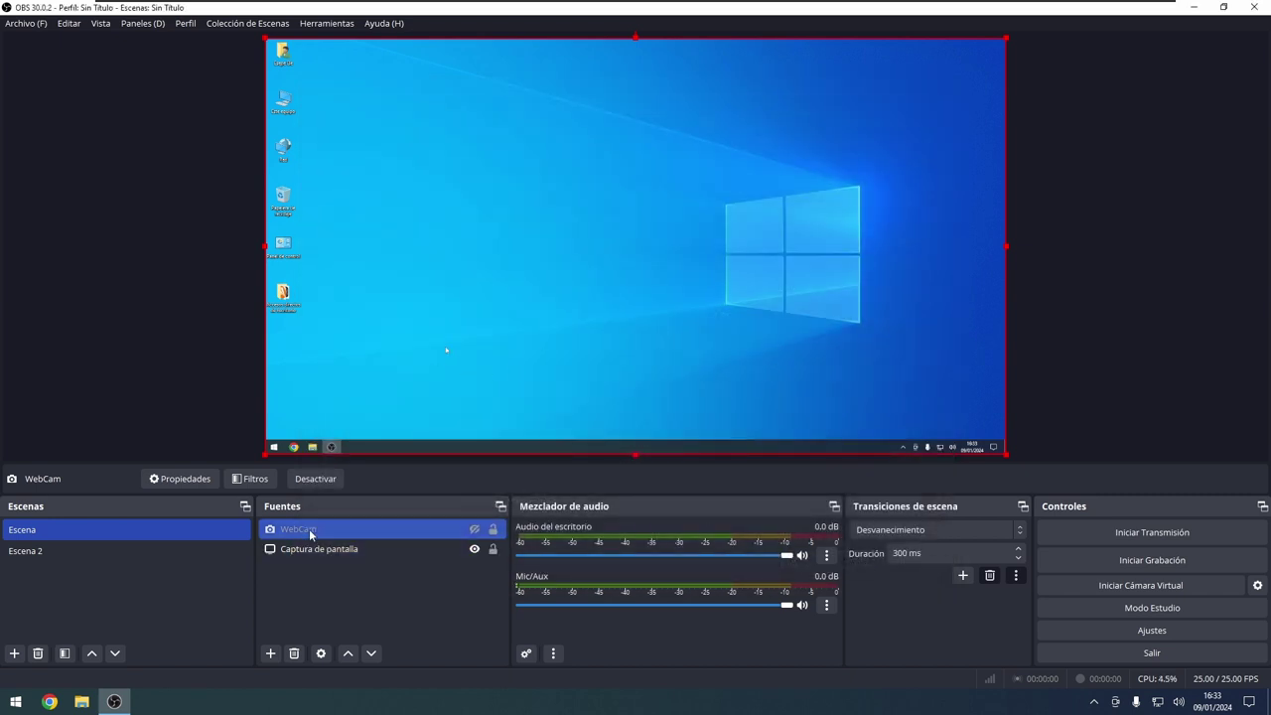
- Look through the WebCam and Captura de pantalla sources of Escena, view Escena 2 and return to Escena
{"action": "left_click", "coordinate": [74, 529]}
{"action": "left_click", "coordinate": [387, 551], "text": "ctrl"}
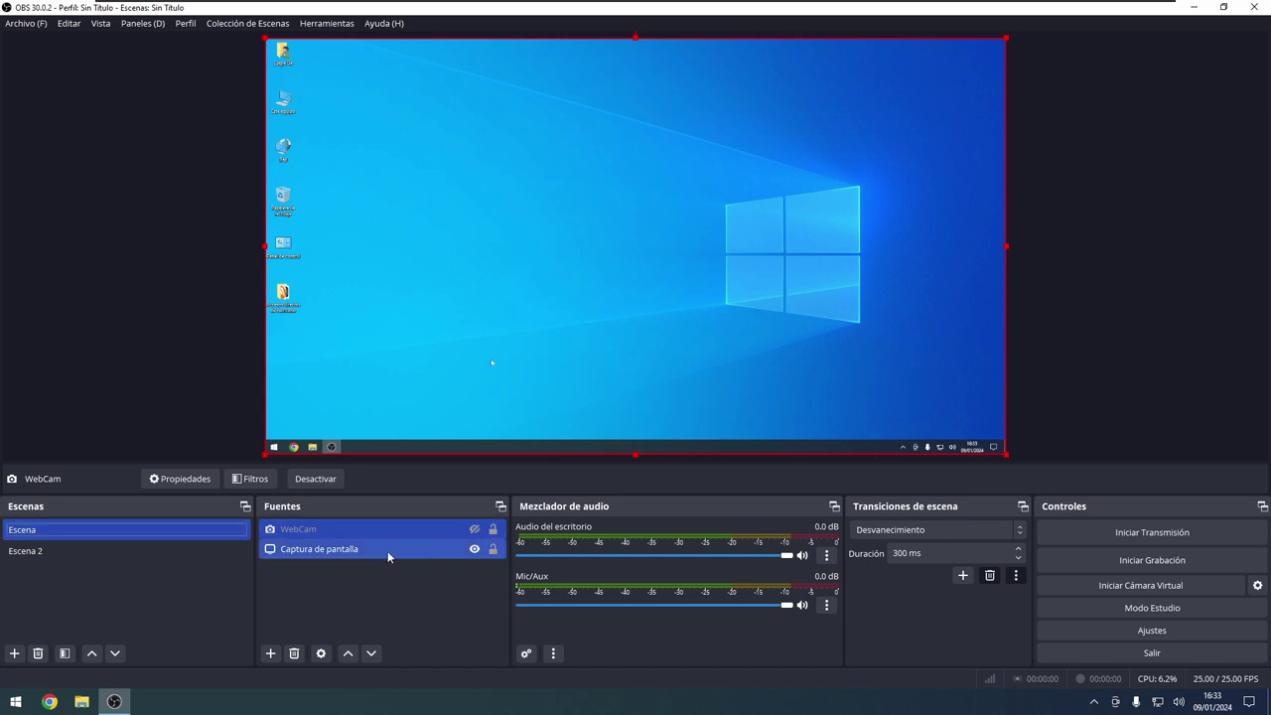
{"action": "left_click", "coordinate": [388, 537]}
{"action": "left_click", "coordinate": [86, 551]}
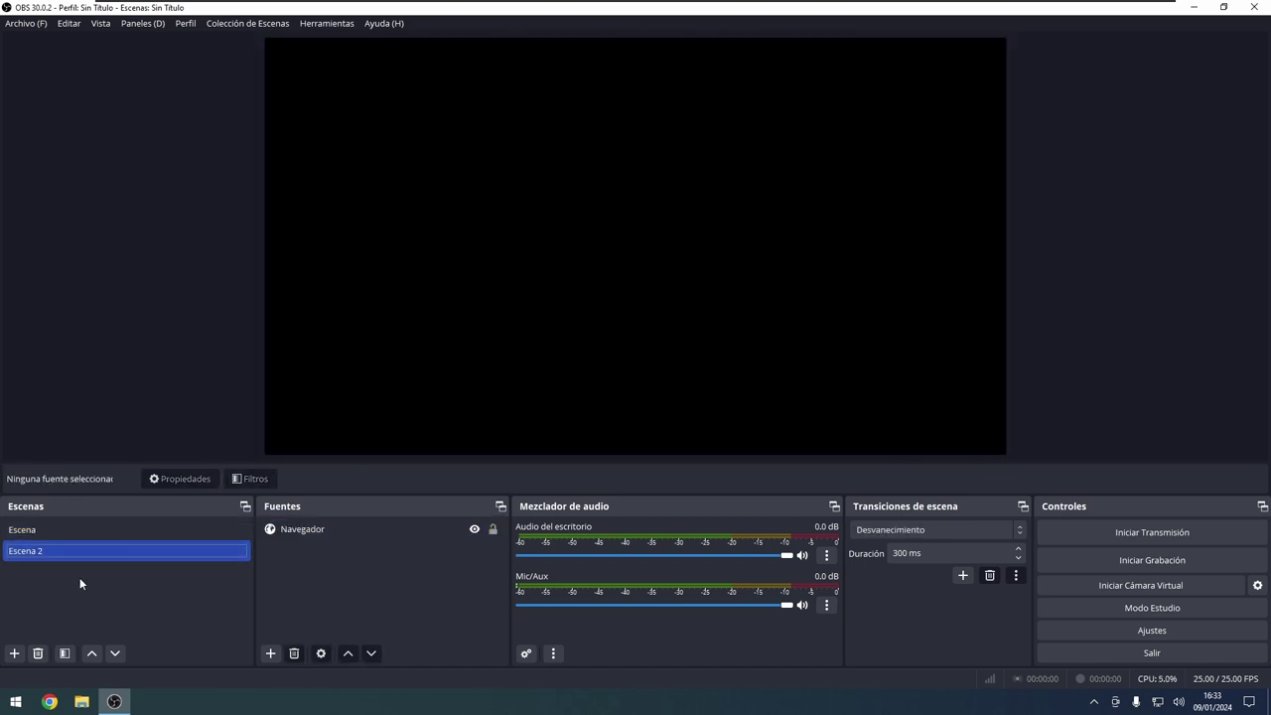
{"action": "left_click", "coordinate": [91, 535]}
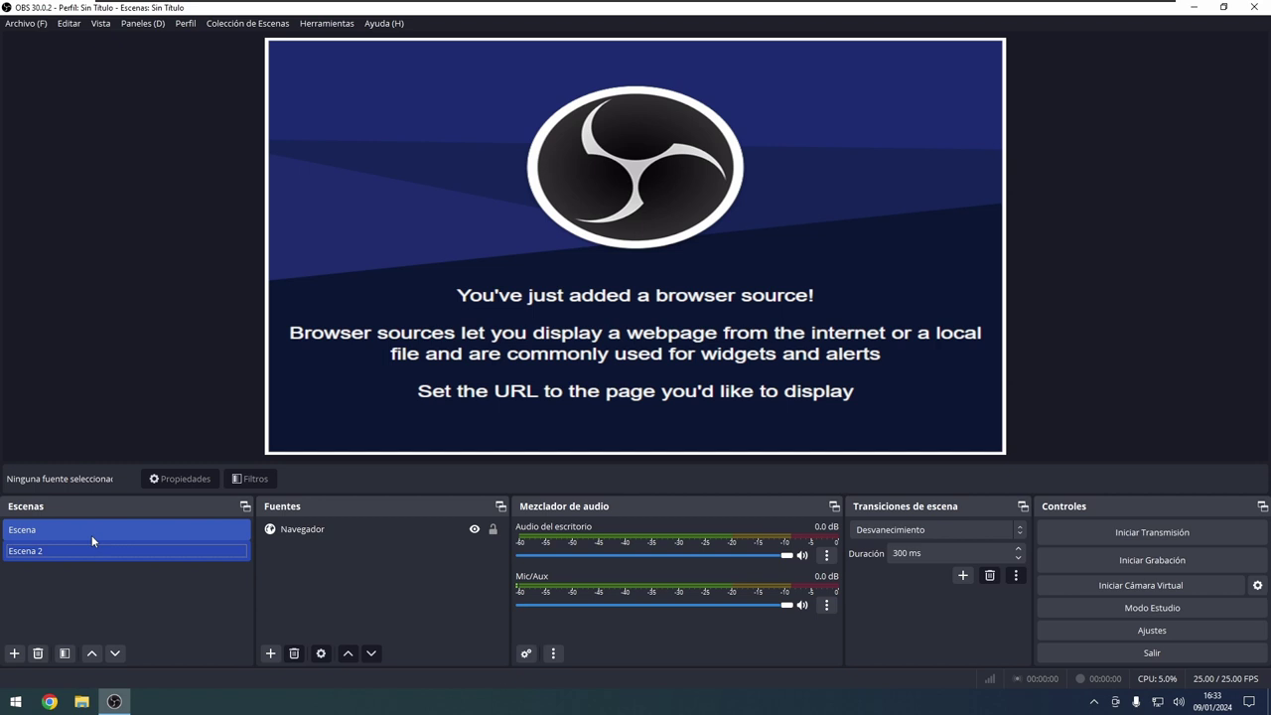